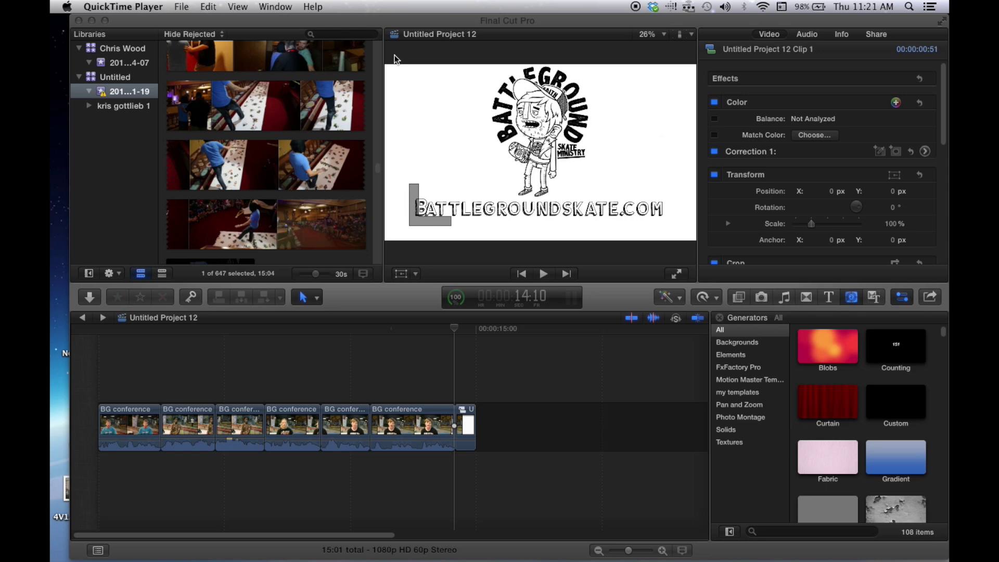
# Drag the Final Cut Pro window slightly left by its title bar to bring it forward.
pyautogui.moveTo(367, 23); pyautogui.dragTo(354, 21)
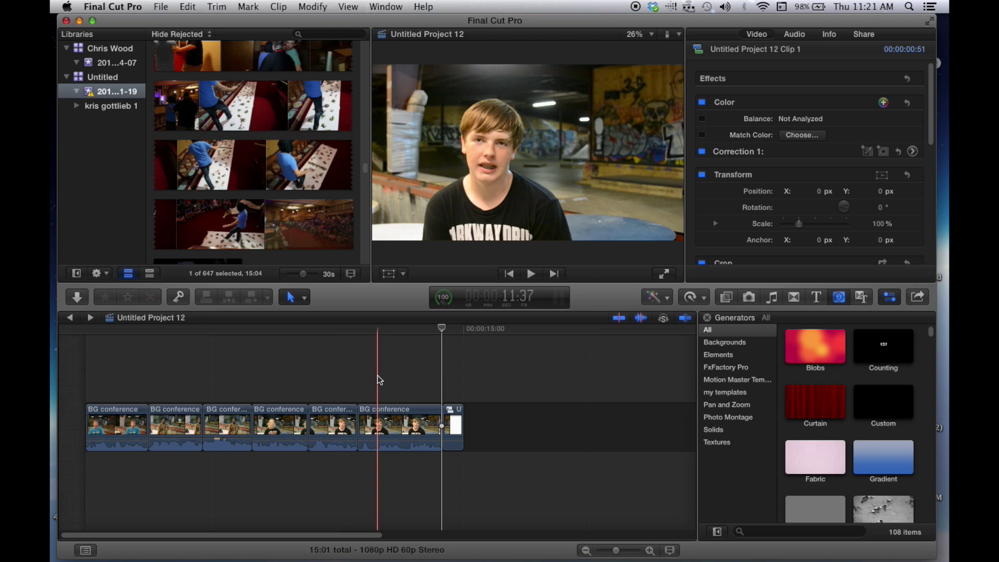
# Marquee-select every timeline clip and group them into compound clip 'Untitled Project 12 Clip 2'.
pyautogui.click(124, 377)
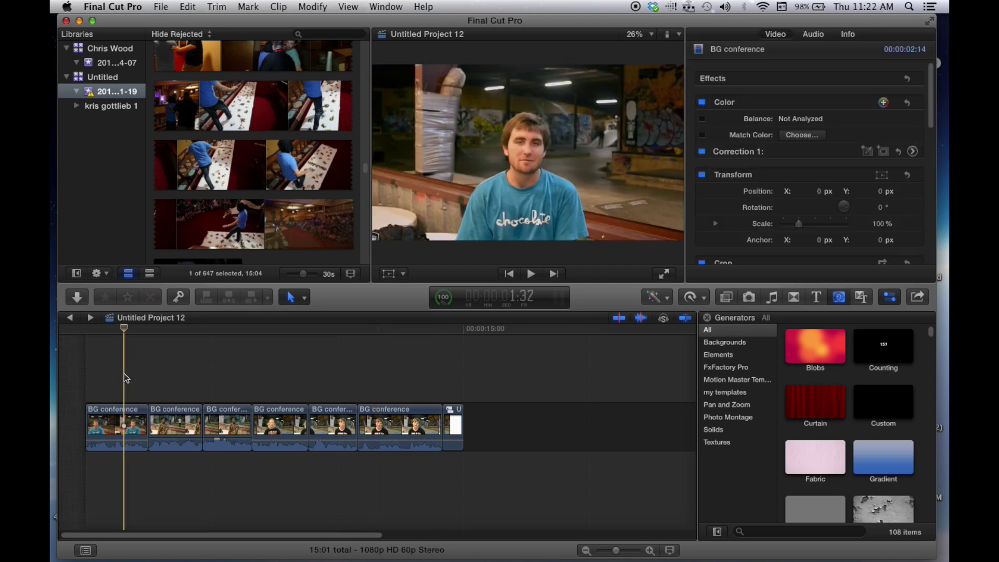
pyautogui.moveTo(124, 373); pyautogui.dragTo(474, 462)
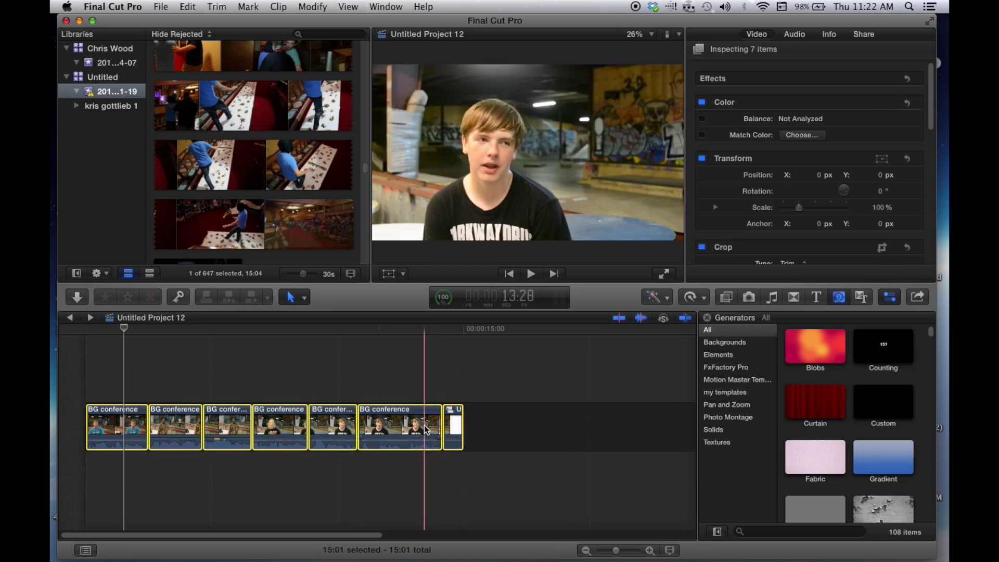
pyautogui.rightClick(425, 428)
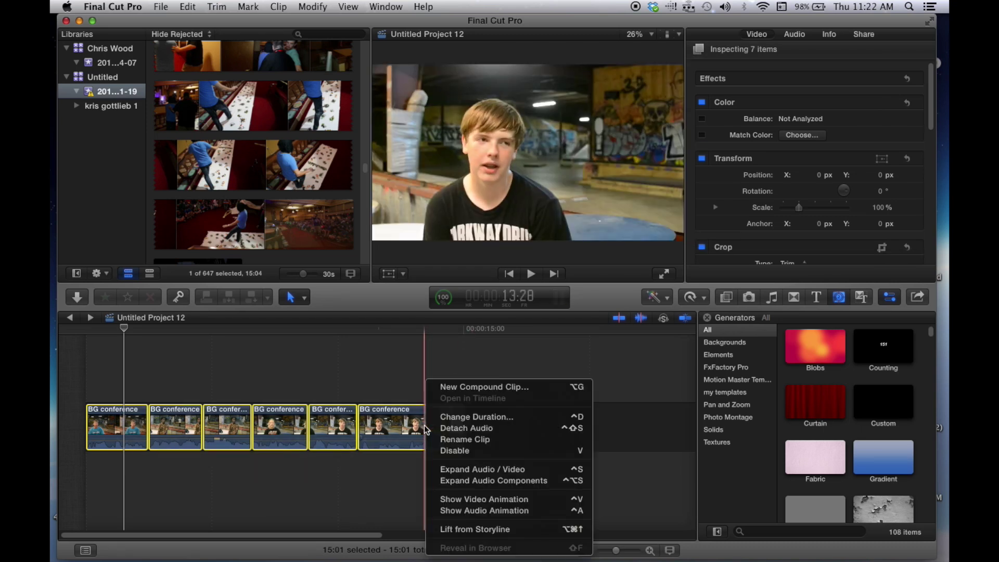
pyautogui.click(455, 388)
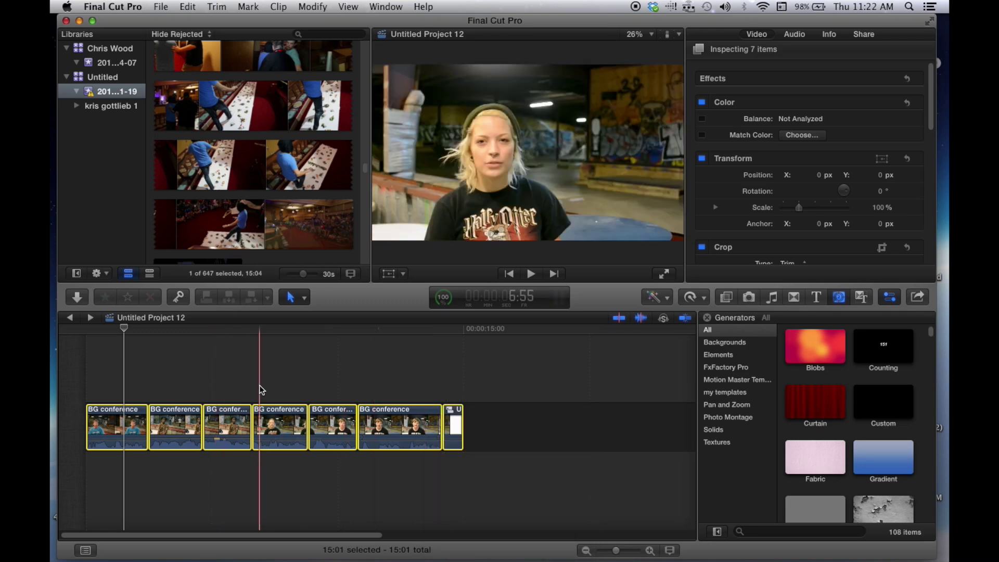
pyautogui.hotkey('alt', 'g')
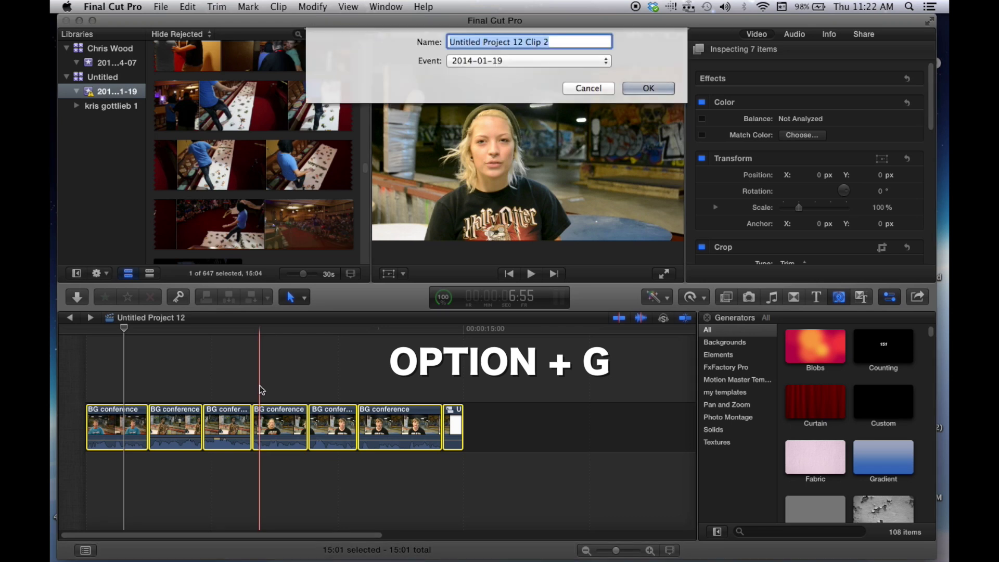
pyautogui.press('Return')
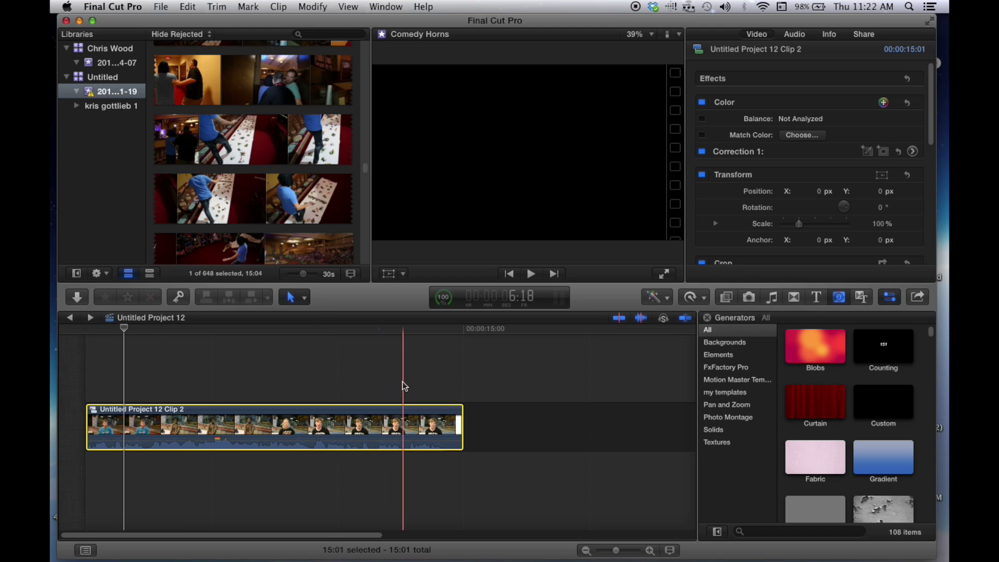
pyautogui.click(259, 388)
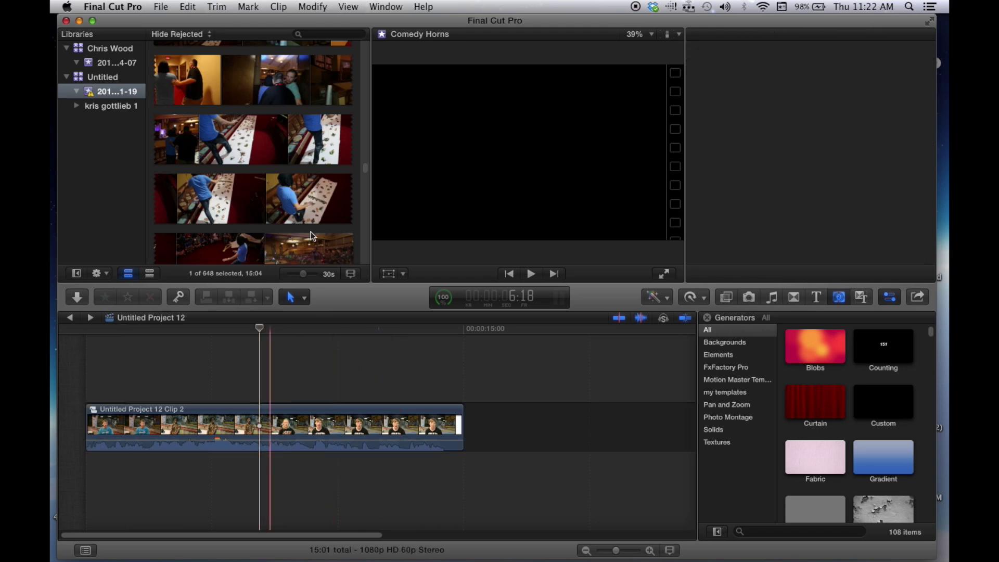
pyautogui.click(242, 383)
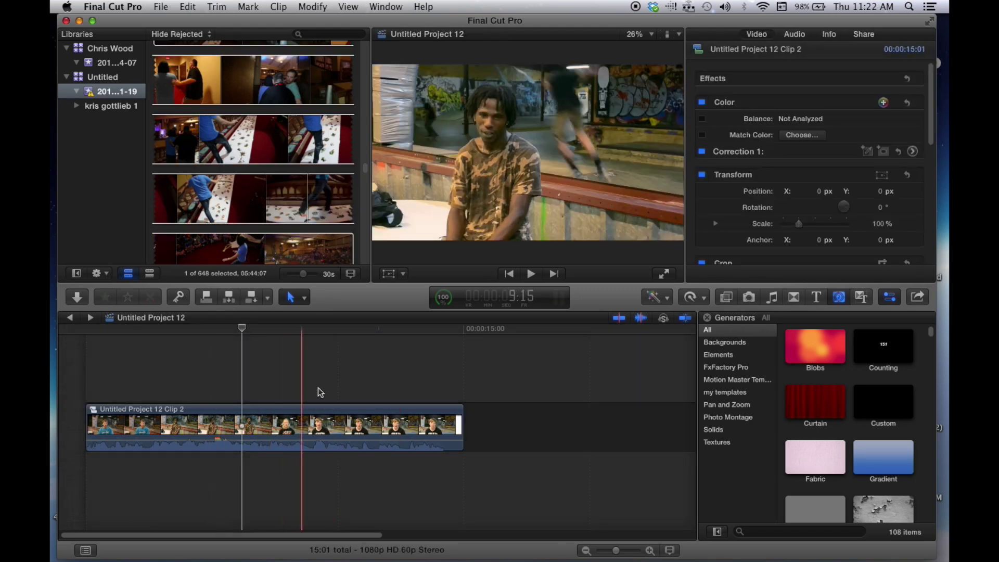
# Scale the compound clip down to 55.85% using the Transform corner handle.
pyautogui.click(165, 419)
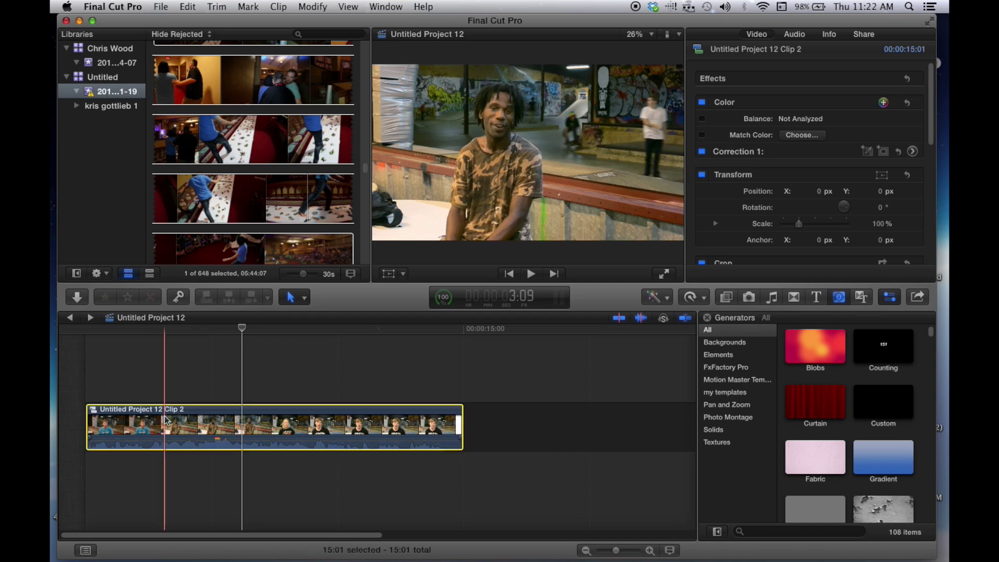
pyautogui.click(389, 276)
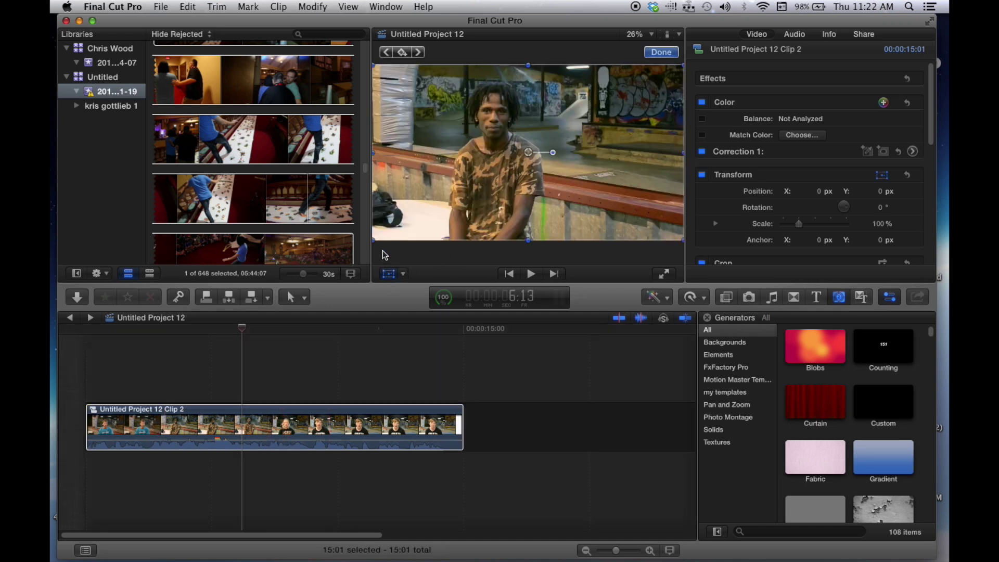
pyautogui.moveTo(372, 240); pyautogui.dragTo(443, 203)
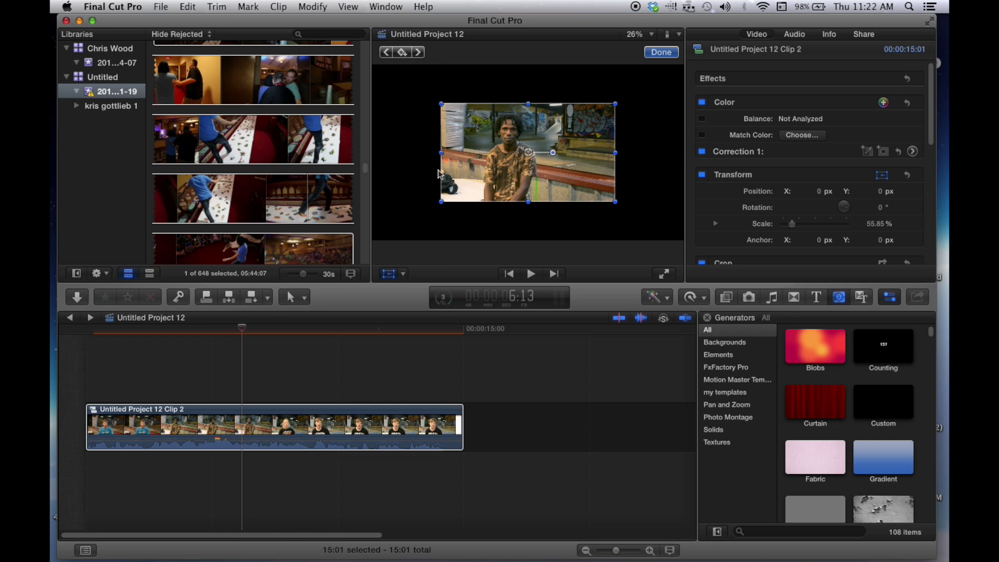
pyautogui.click(658, 53)
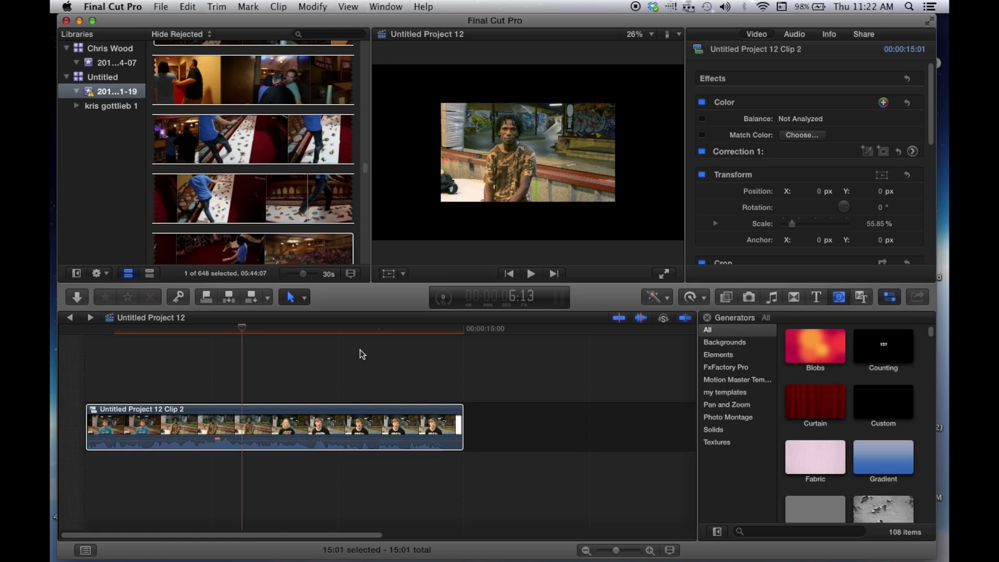
# Place the Whites solid generator beneath the compound clip.
pyautogui.click(364, 357)
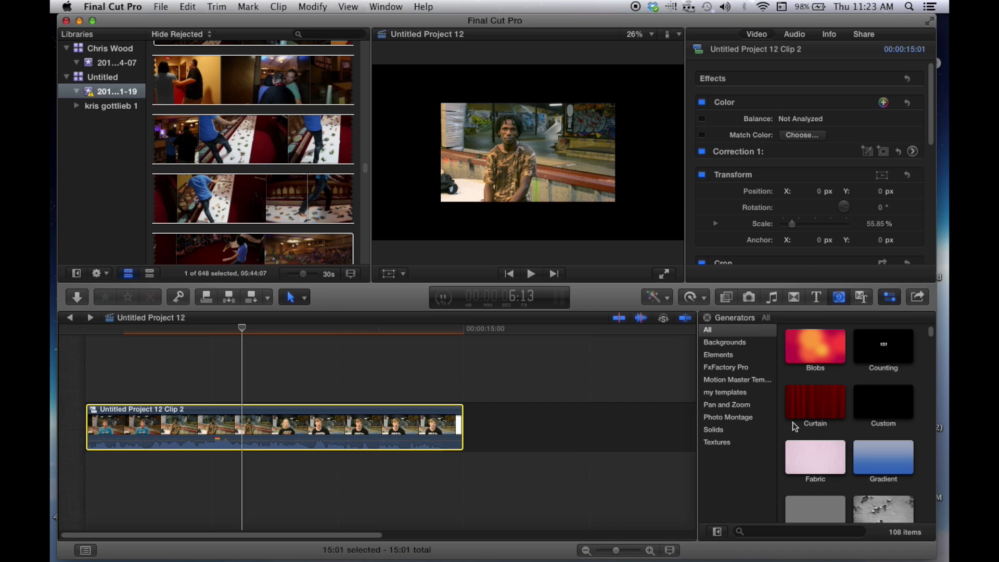
pyautogui.click(731, 353)
pyautogui.scroll(-6, 813, 412)
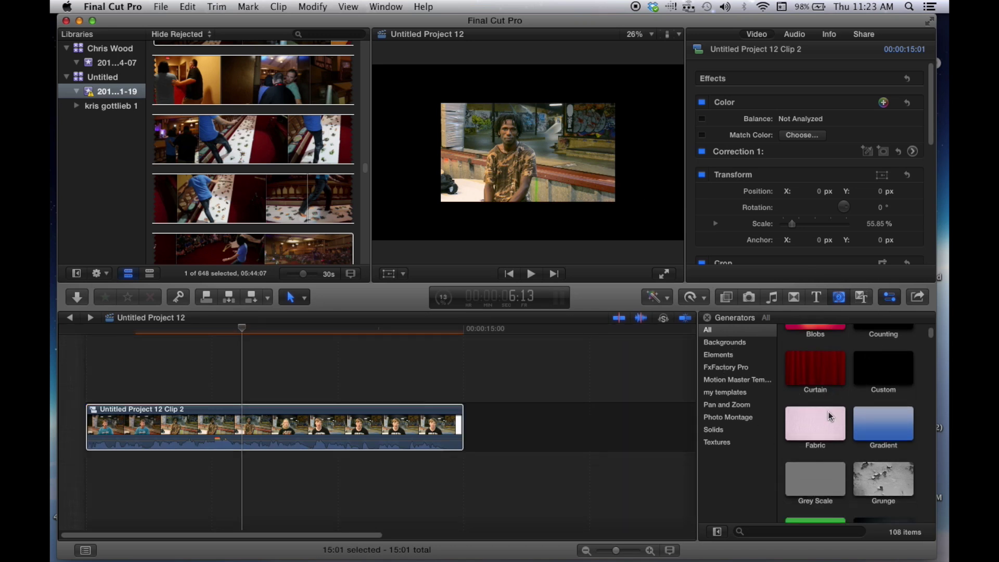
pyautogui.scroll(-3, 830, 417)
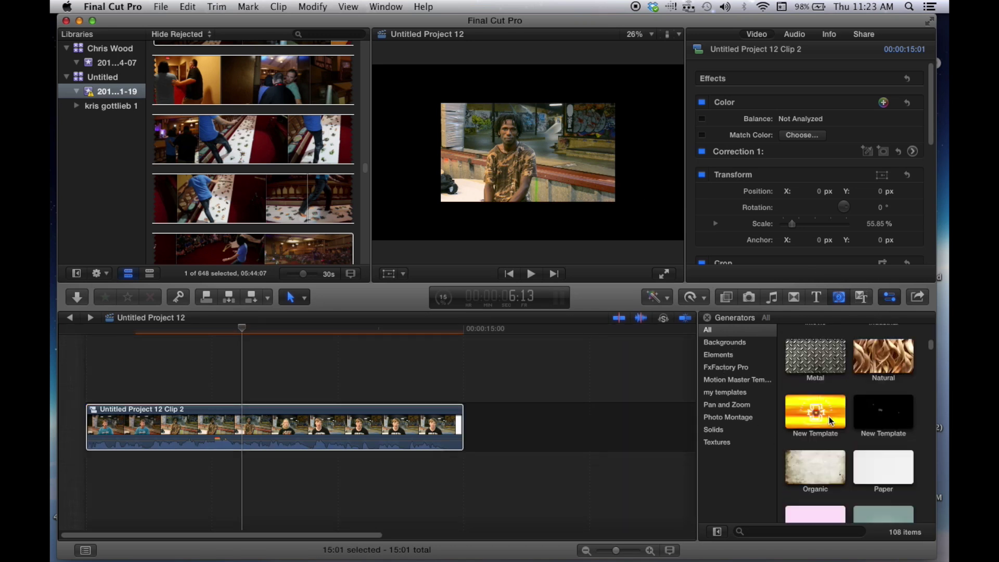
pyautogui.click(713, 431)
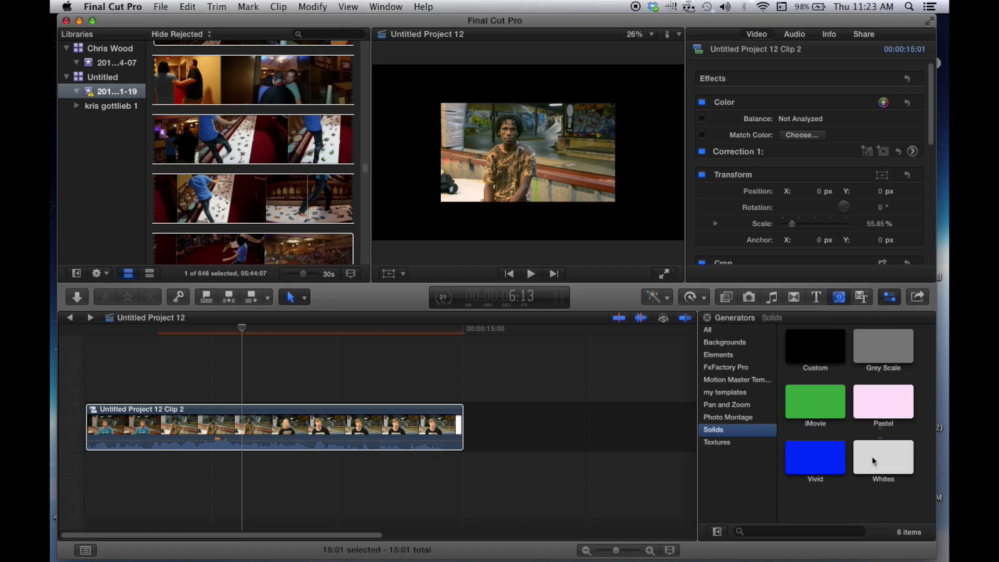
pyautogui.moveTo(874, 461); pyautogui.dragTo(90, 483)
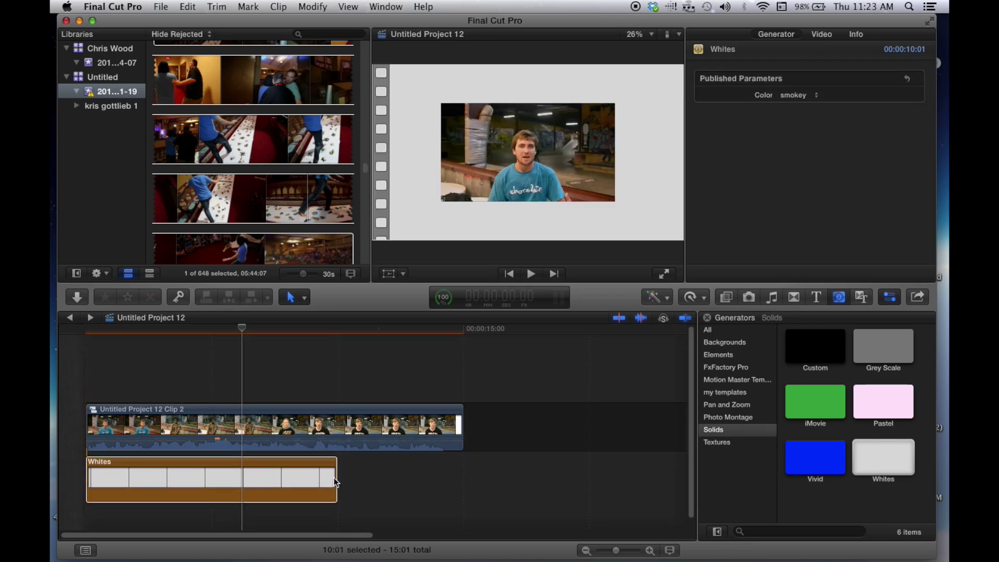
# Extend the Whites clip to 15:01 and set its colour to bright white.
pyautogui.click(335, 482)
pyautogui.moveTo(336, 479); pyautogui.dragTo(462, 480)
pyautogui.click(411, 476)
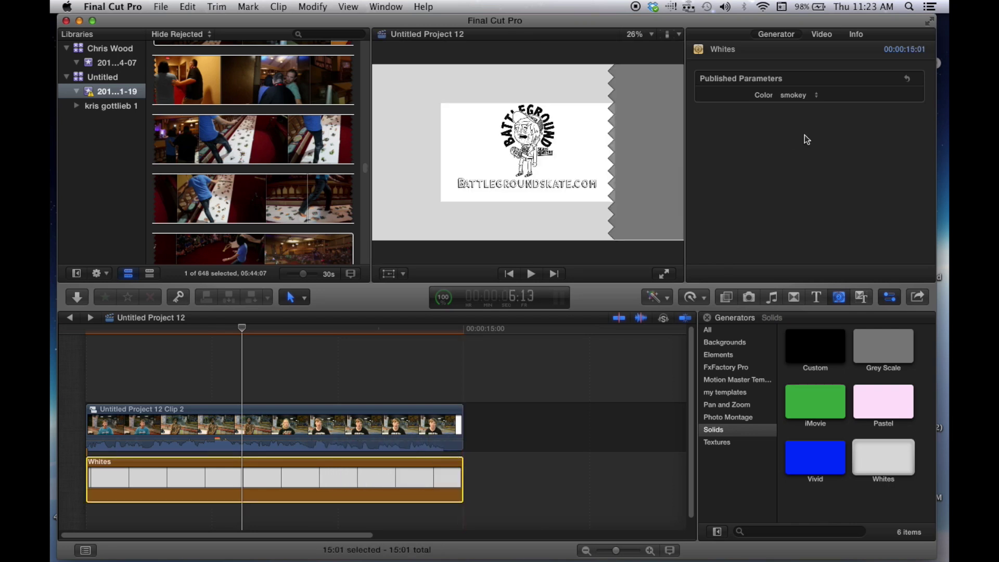
pyautogui.click(804, 99)
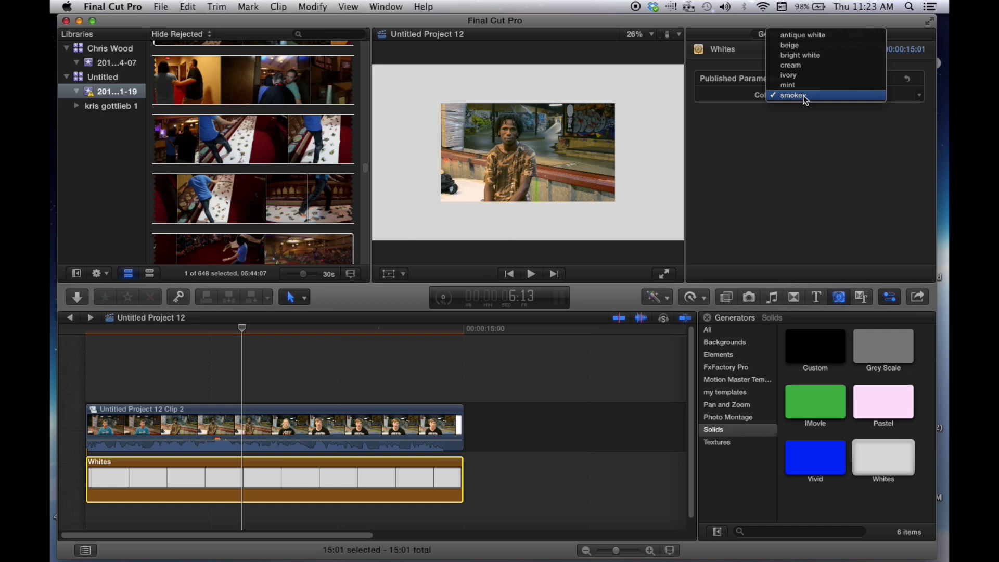
pyautogui.click(810, 54)
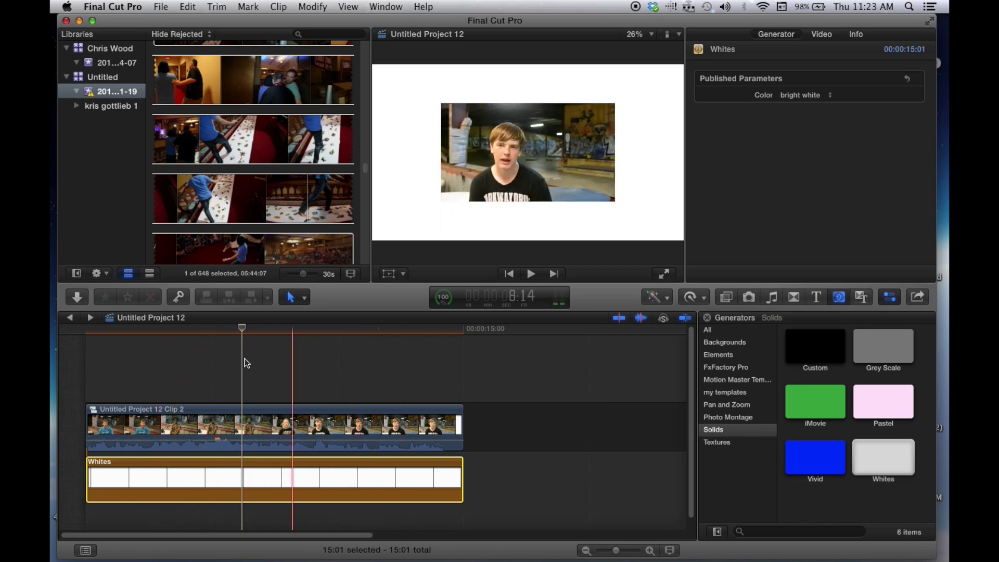
pyautogui.click(140, 374)
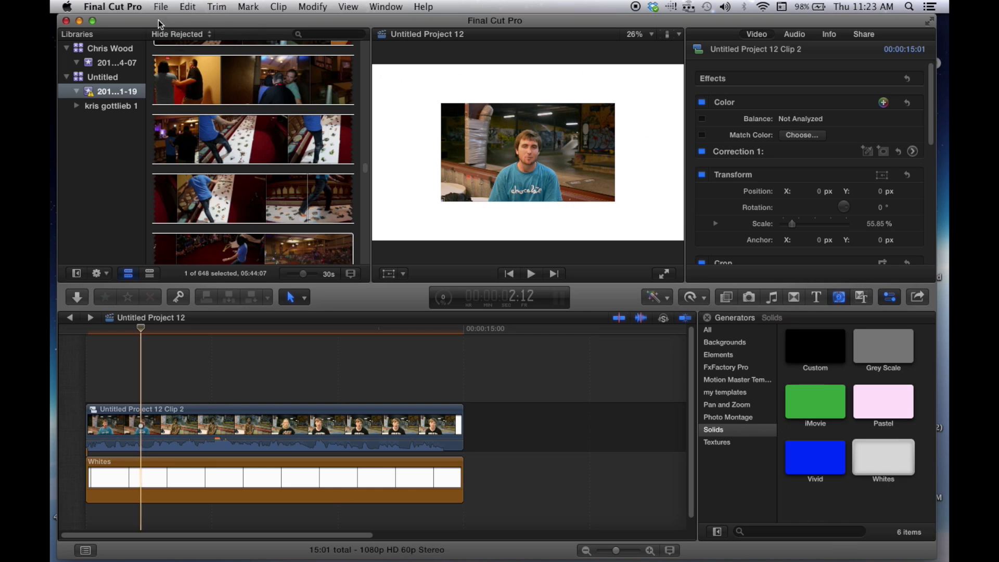
# Export the project with the Apple Devices 720p preset at 1280 x 720.
pyautogui.click(160, 7)
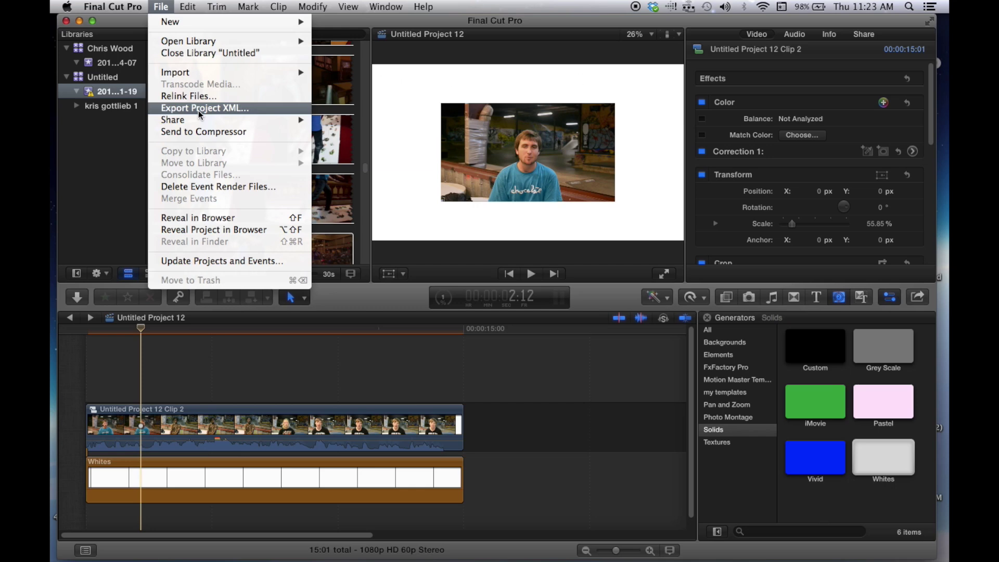
pyautogui.moveTo(204, 123)
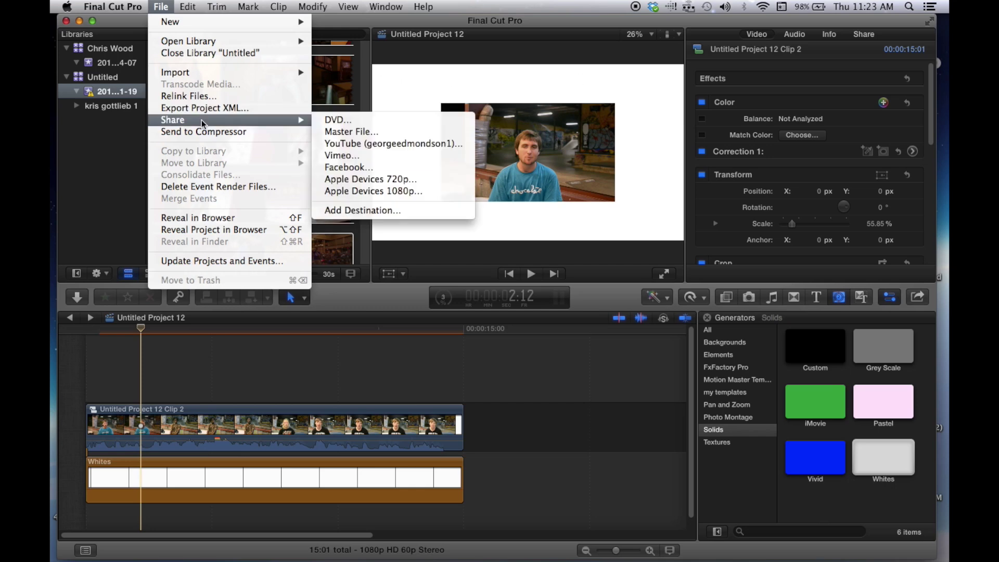
pyautogui.click(409, 181)
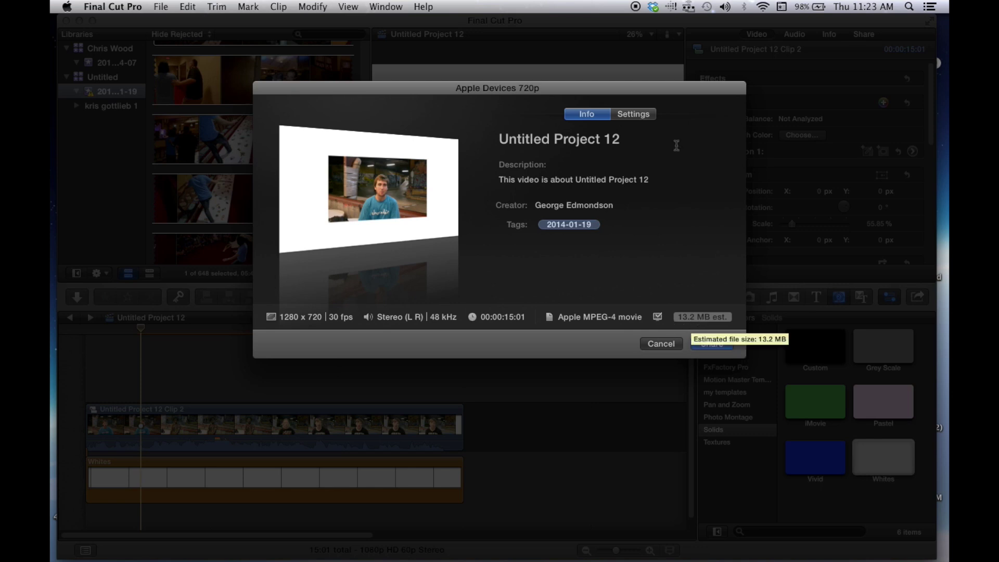
pyautogui.click(633, 114)
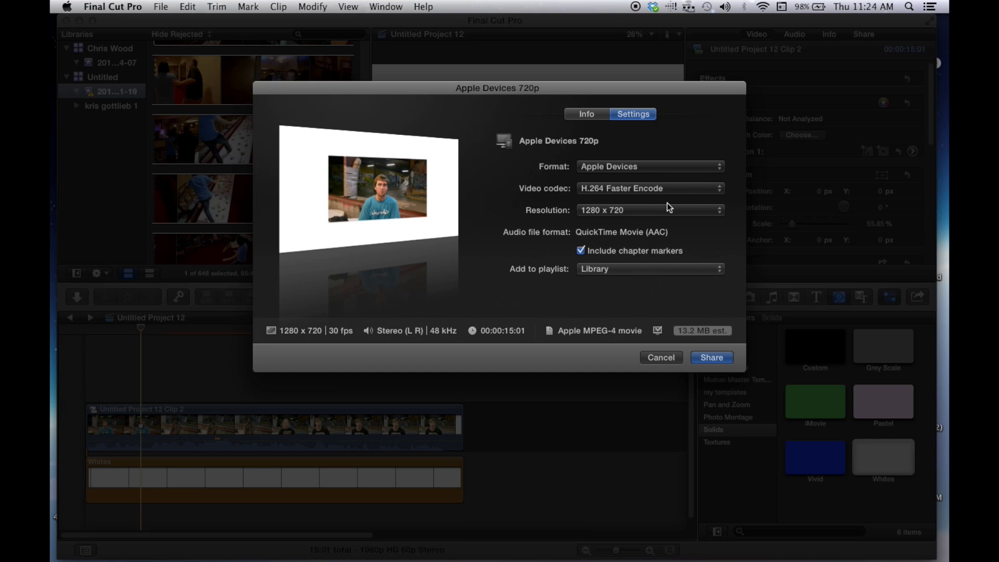
pyautogui.click(668, 207)
pyautogui.click(676, 223)
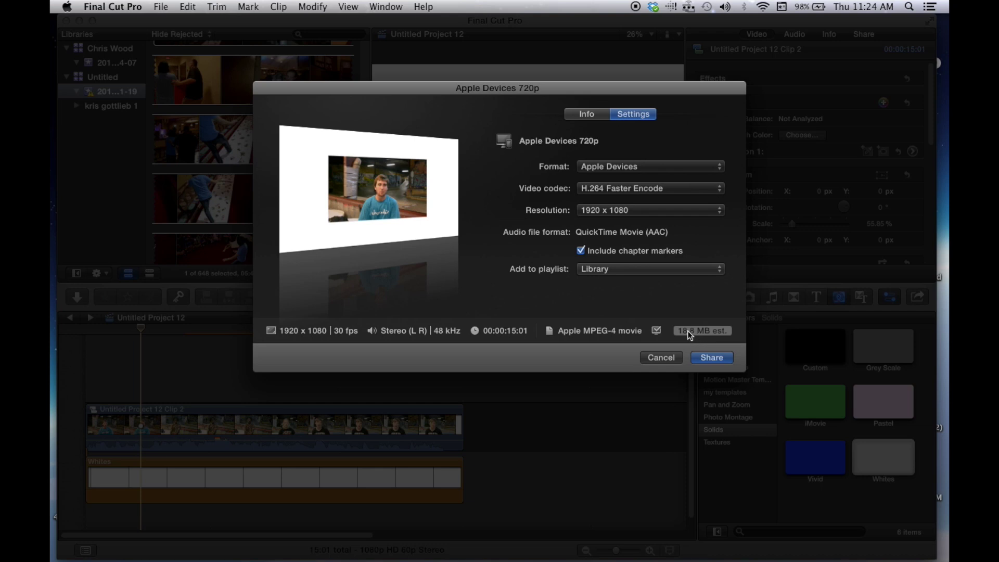
pyautogui.click(691, 211)
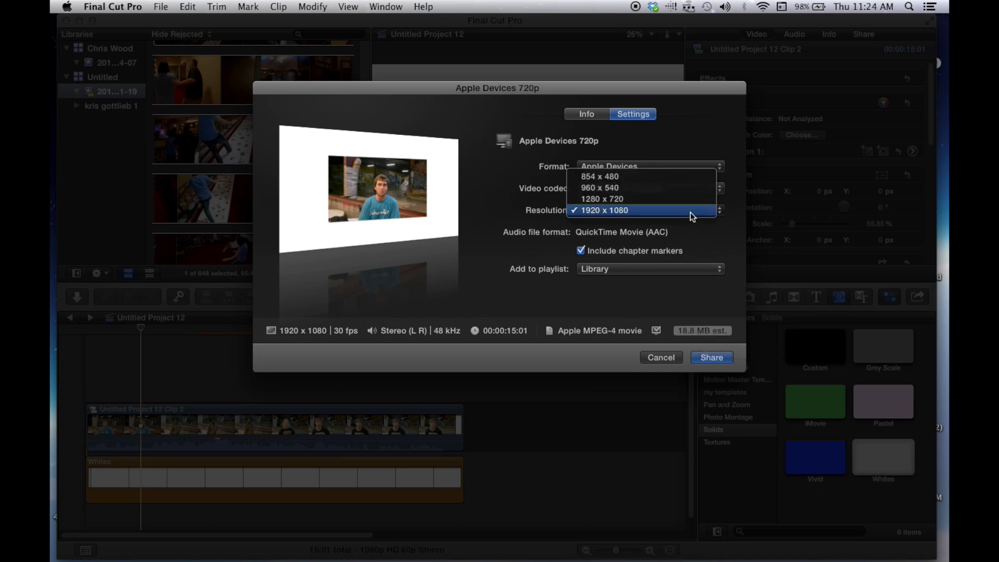
pyautogui.press('Escape')
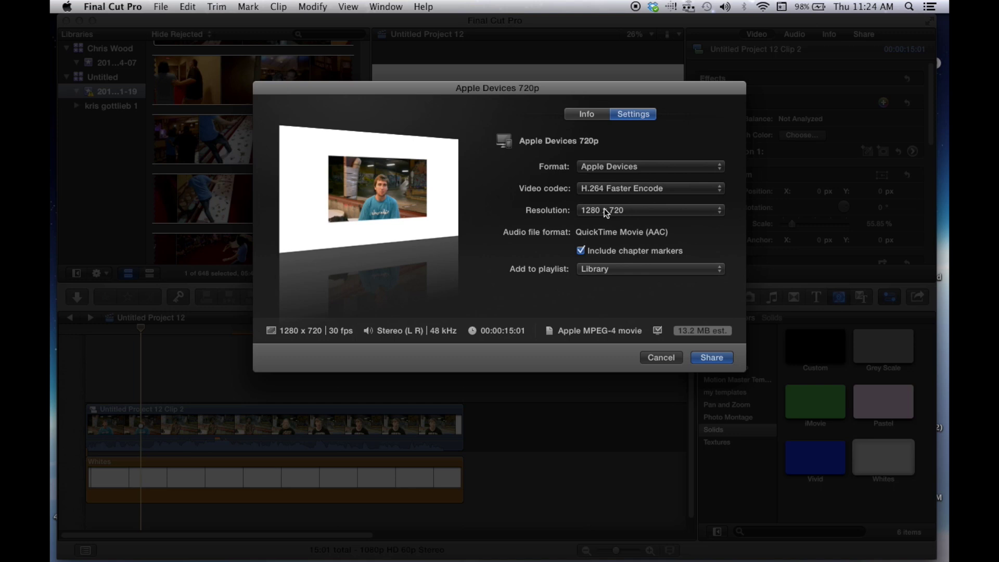
pyautogui.click(707, 357)
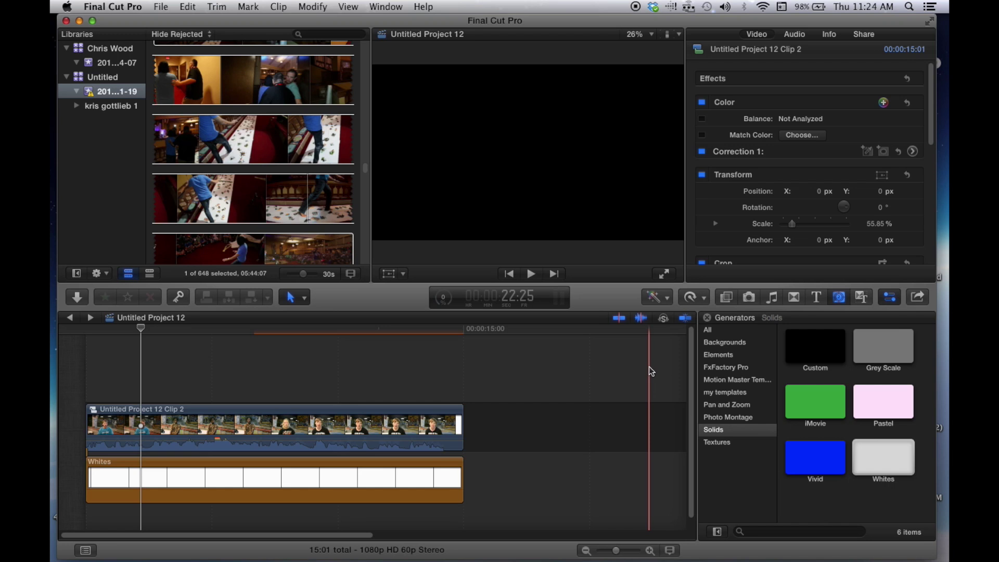
# Dismiss the Share Successful notice and switch to iTunes.
pyautogui.click(413, 354)
pyautogui.moveTo(561, 551)
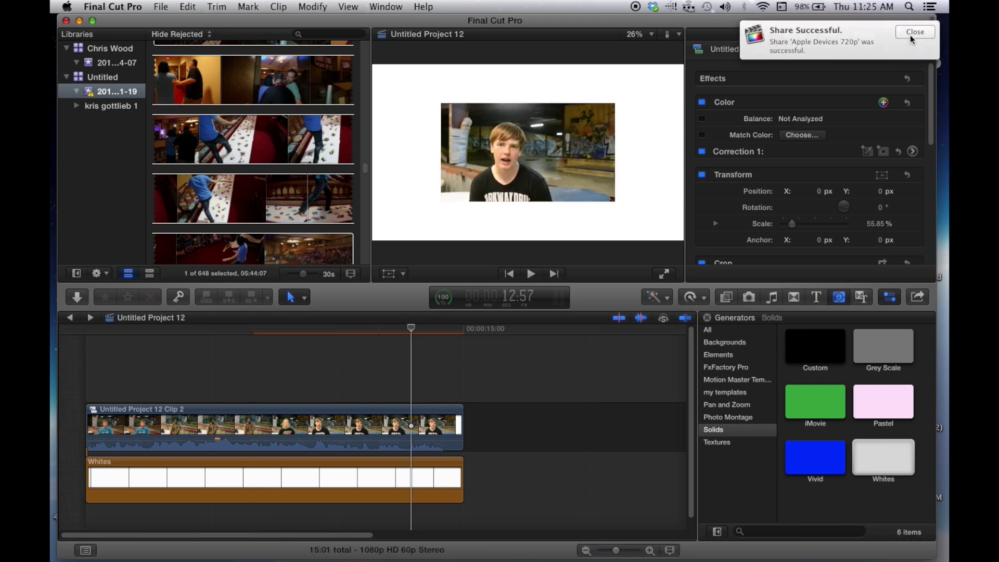
pyautogui.click(912, 33)
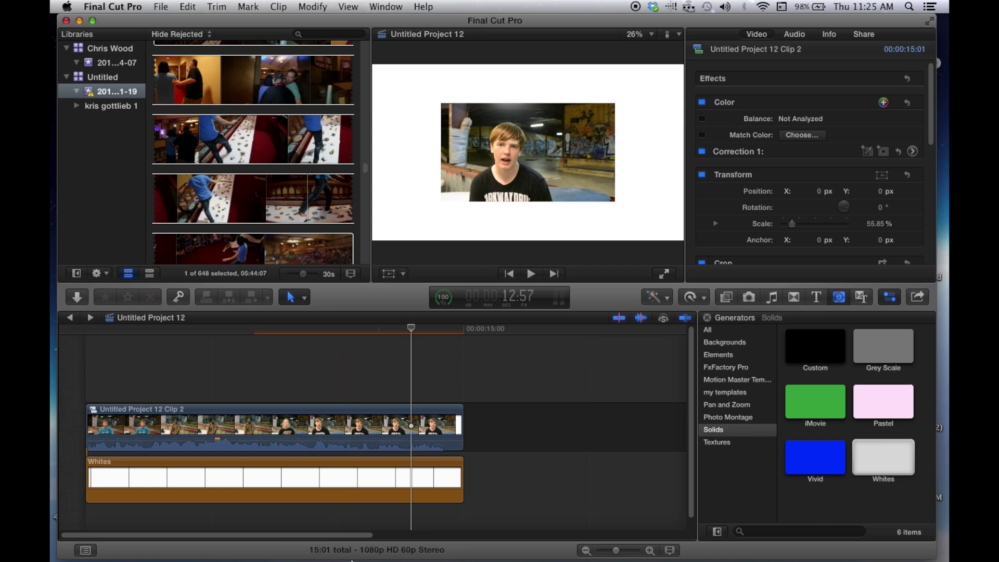
pyautogui.moveTo(312, 559)
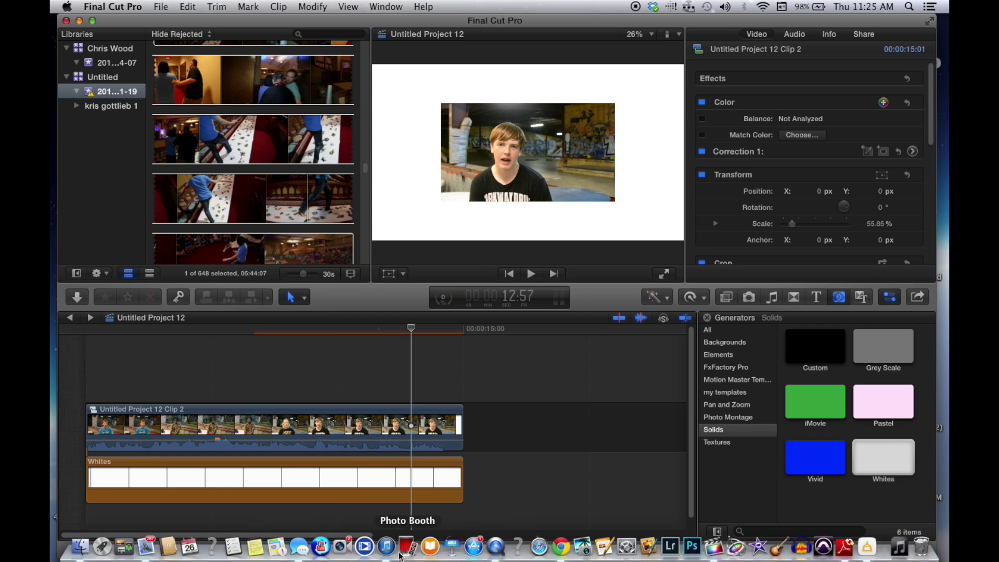
pyautogui.click(386, 546)
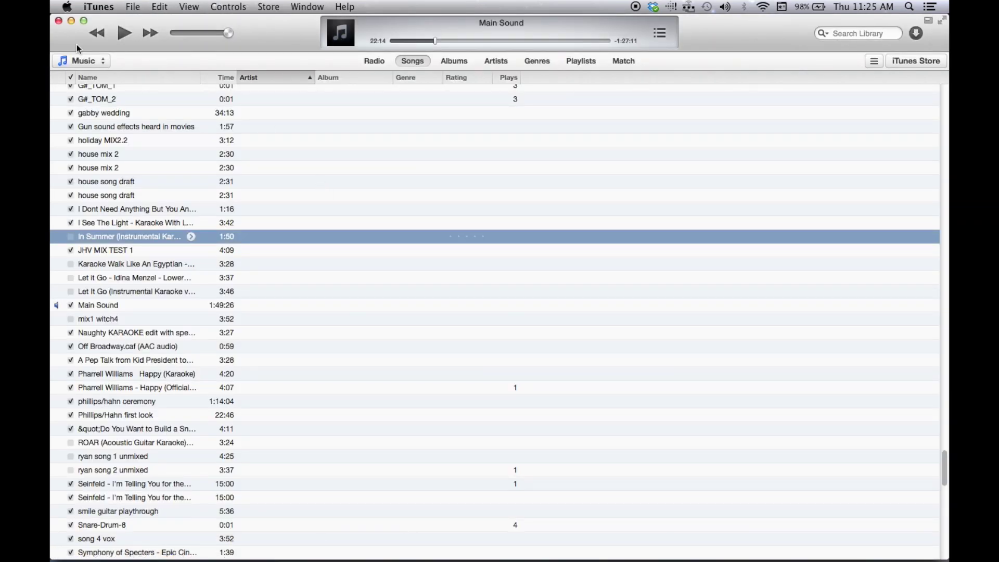
# Switch the iTunes library to Movies and scroll down through Home Videos.
pyautogui.click(82, 61)
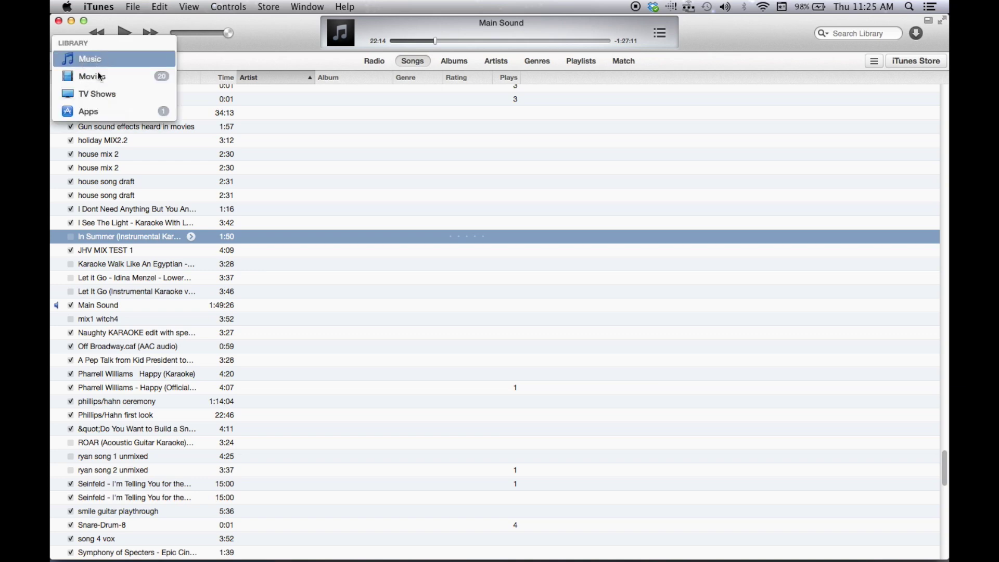
pyautogui.click(85, 74)
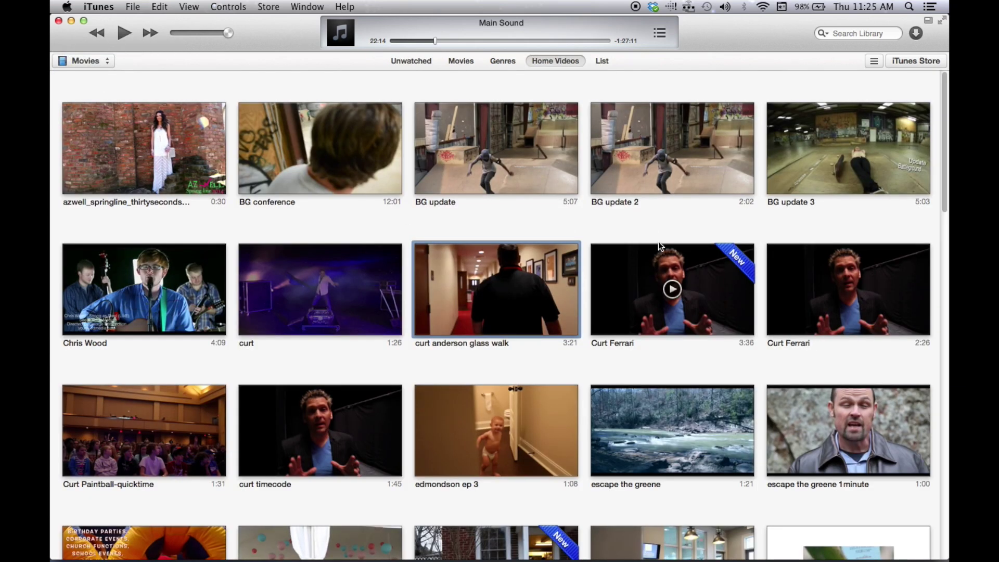
pyautogui.scroll(-3, 657, 242)
pyautogui.scroll(-8, 565, 281)
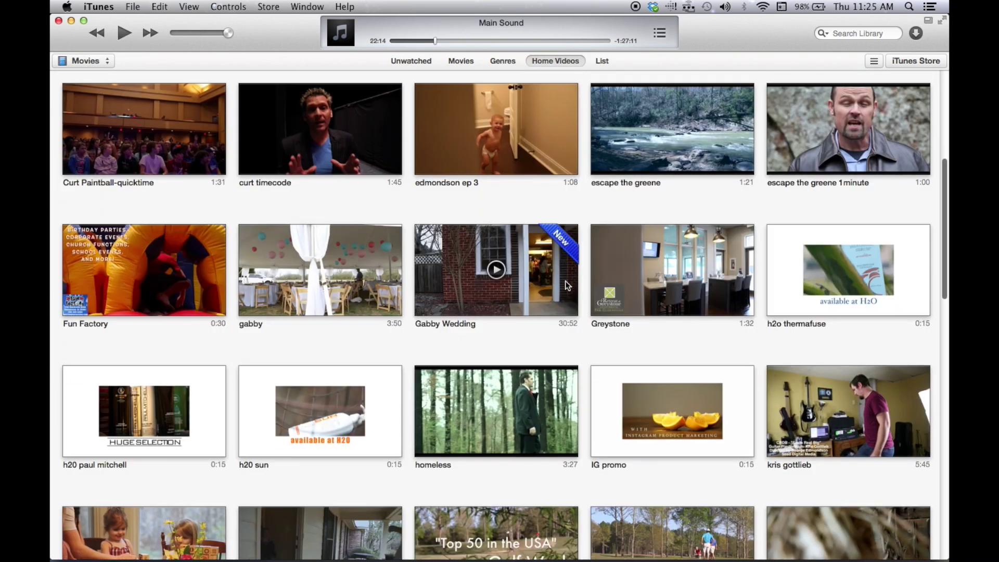
pyautogui.scroll(-9, 566, 284)
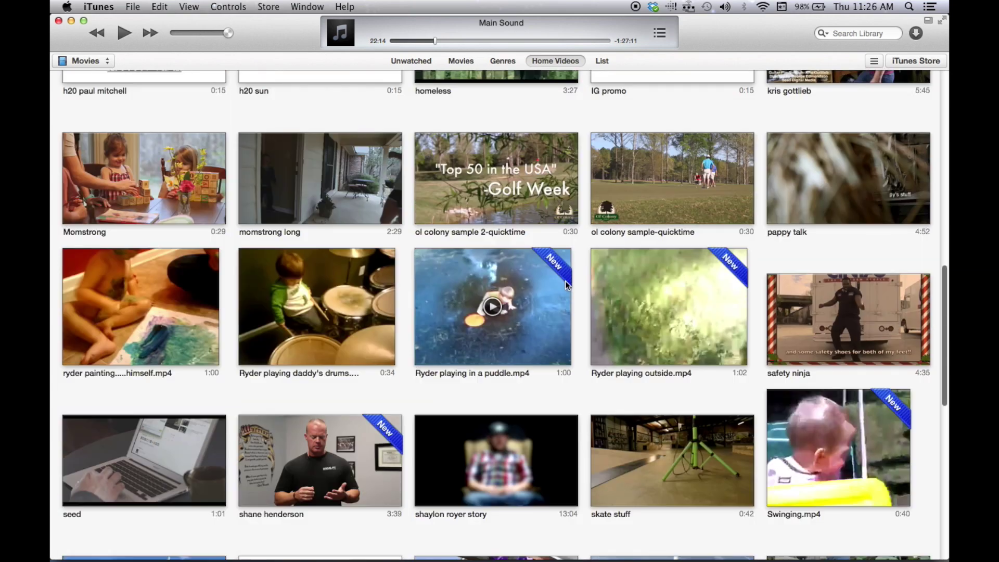
pyautogui.scroll(-5, 564, 280)
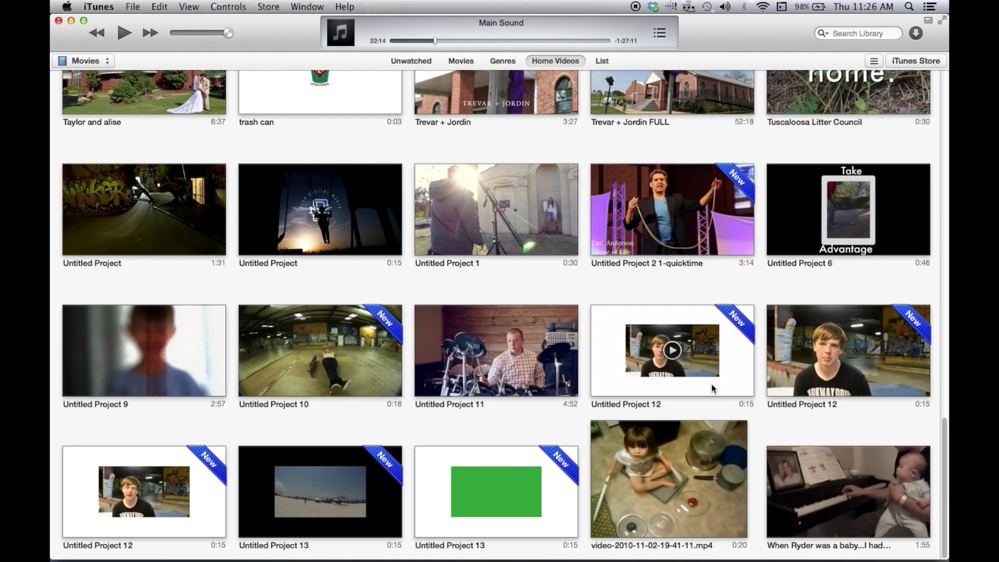
# Select the white-background Untitled Project 12 video and play it.
pyautogui.click(711, 384)
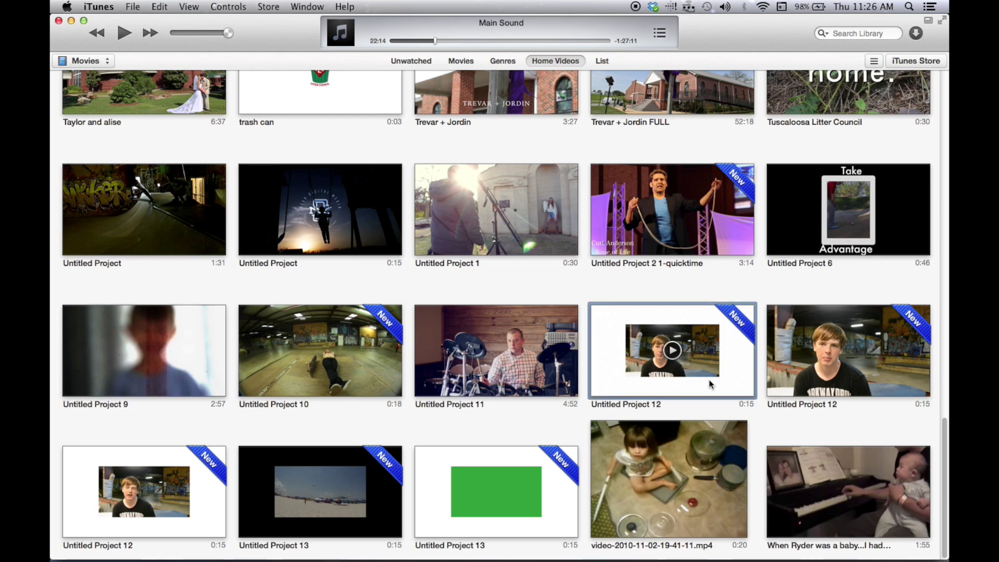
pyautogui.click(196, 517)
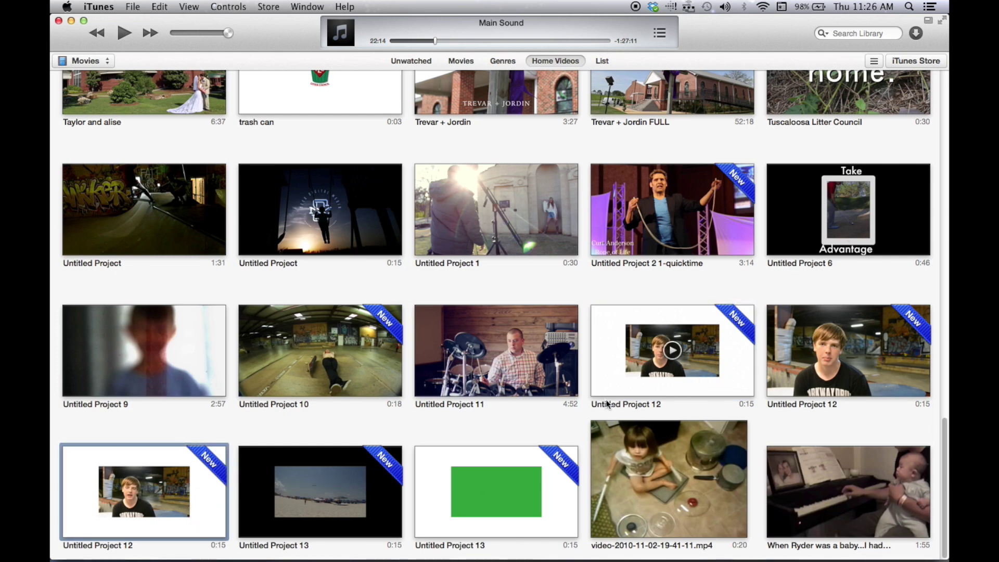
pyautogui.click(610, 384)
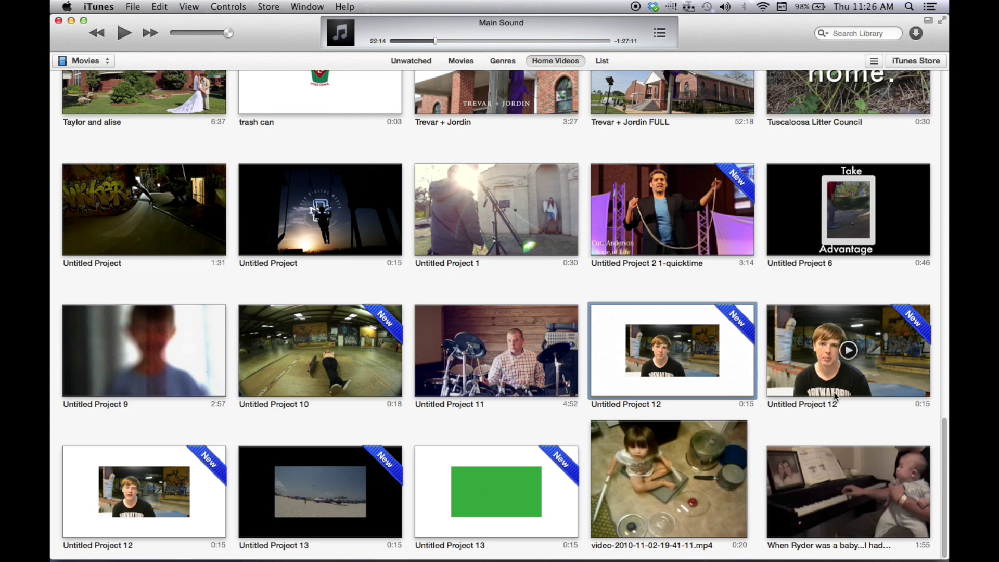
pyautogui.click(672, 351)
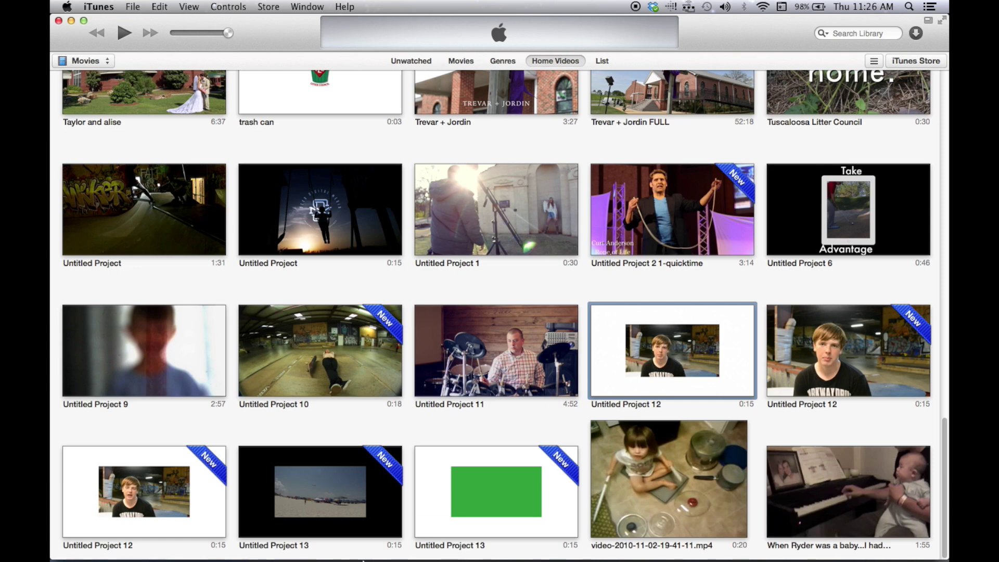
# Start a new Mail message addressed to your own e-mail address.
pyautogui.moveTo(364, 552)
pyautogui.click(147, 546)
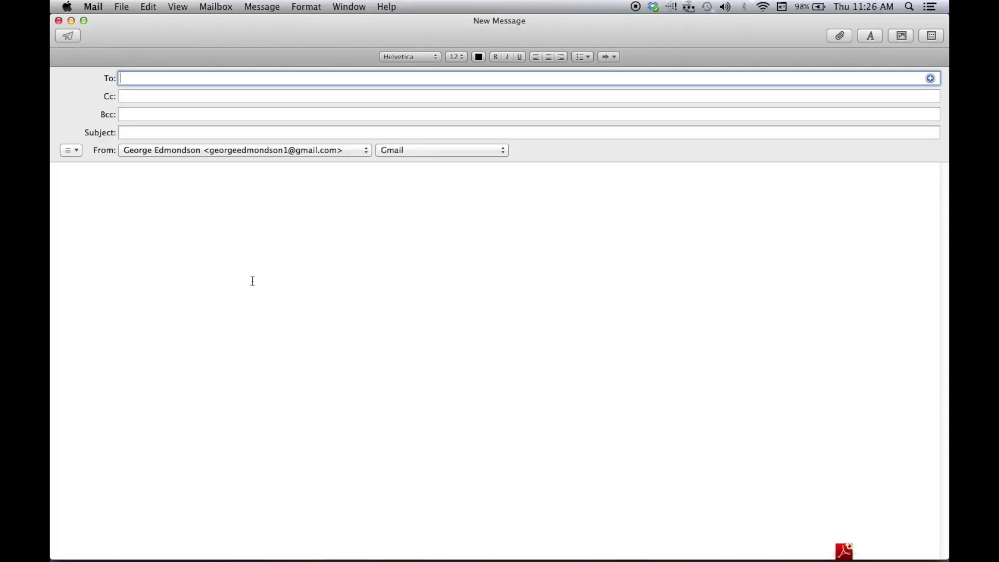
pyautogui.write('ge')
pyautogui.press('Return')
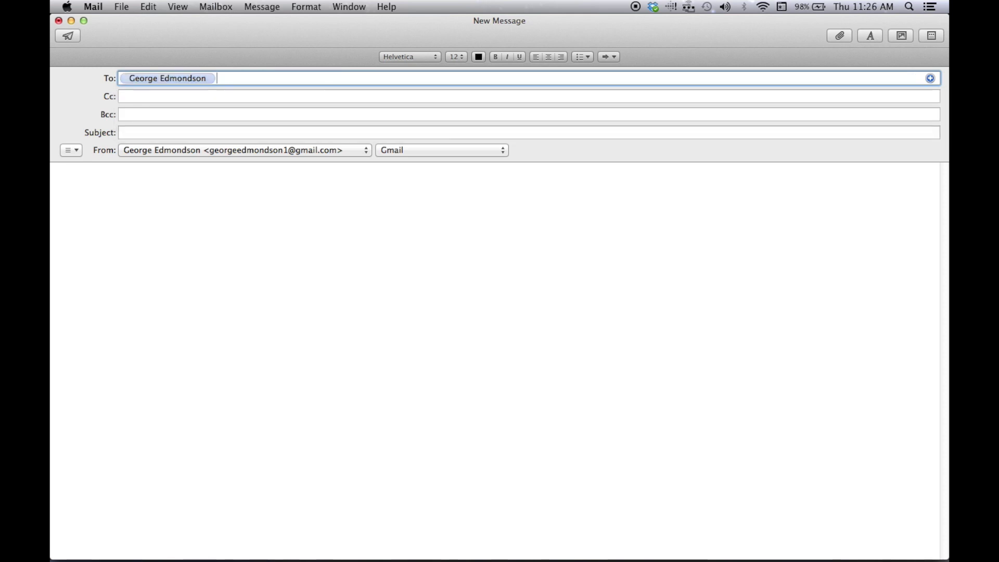
# Attach the Untitled Project 12 video from iTunes to the message and send it.
pyautogui.moveTo(389, 32); pyautogui.dragTo(290, 146)
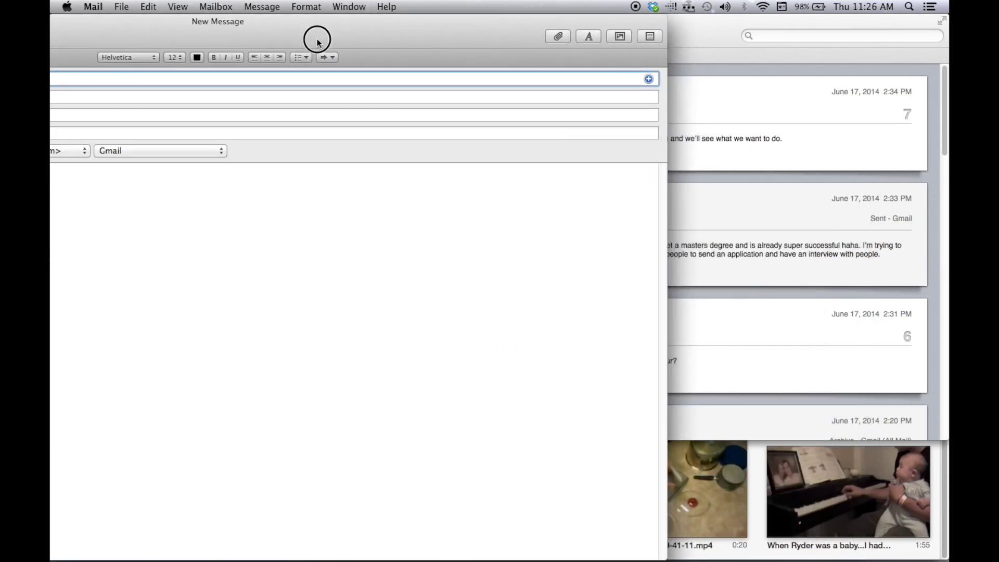
pyautogui.click(805, 461)
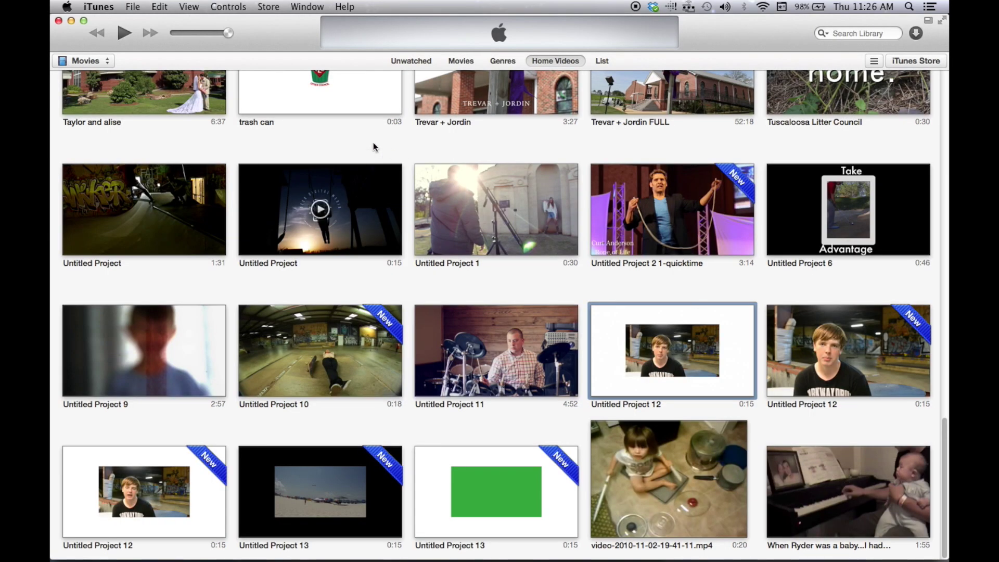
pyautogui.moveTo(285, 32); pyautogui.dragTo(530, 33)
pyautogui.moveTo(857, 381); pyautogui.dragTo(161, 330)
pyautogui.moveTo(169, 31); pyautogui.dragTo(477, 18)
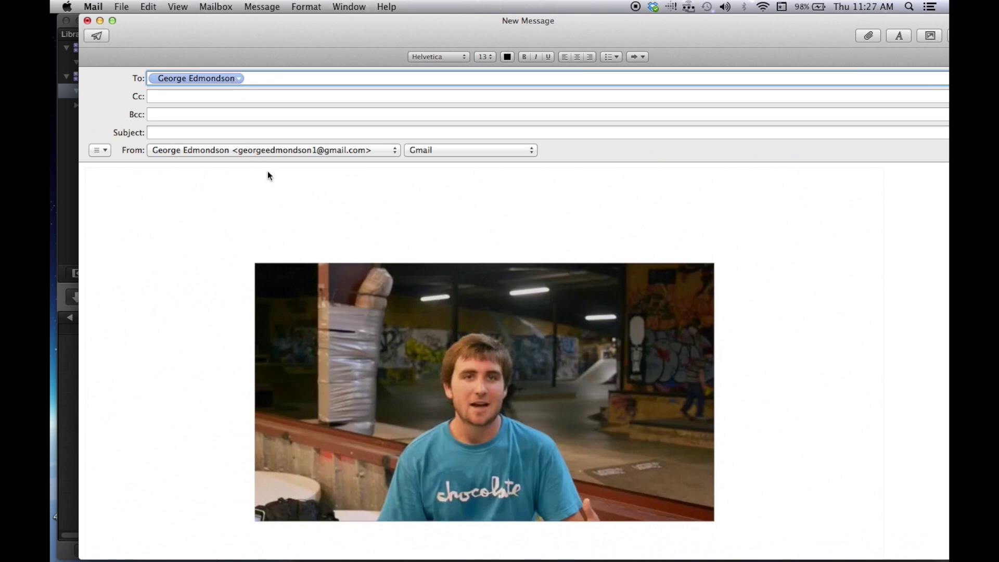
pyautogui.click(97, 35)
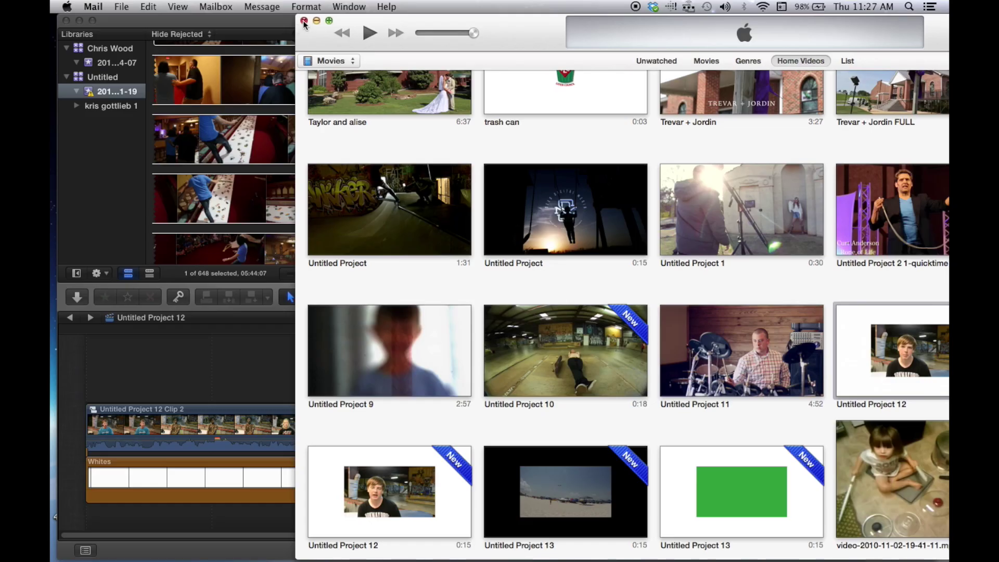
pyautogui.click(304, 22)
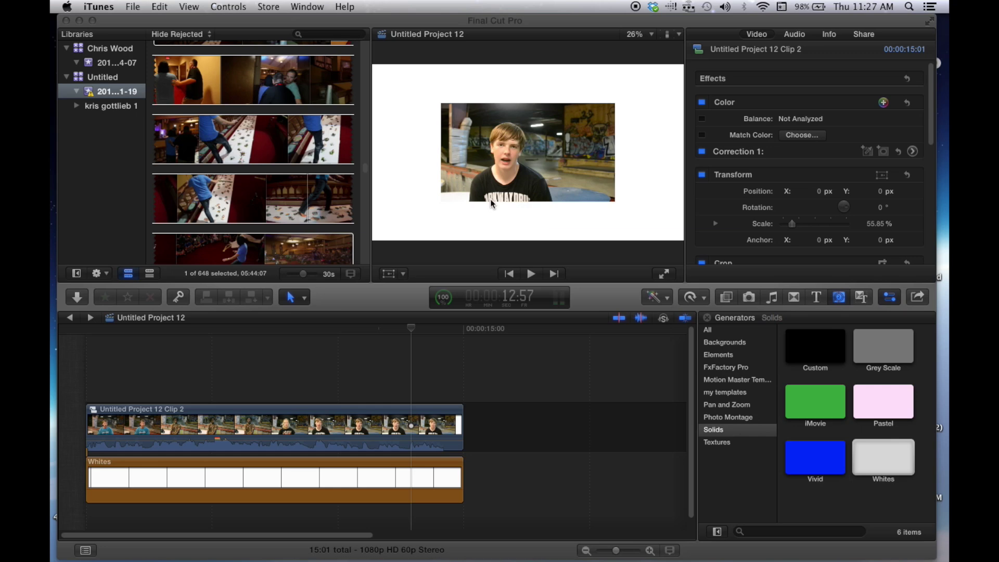
pyautogui.click(113, 26)
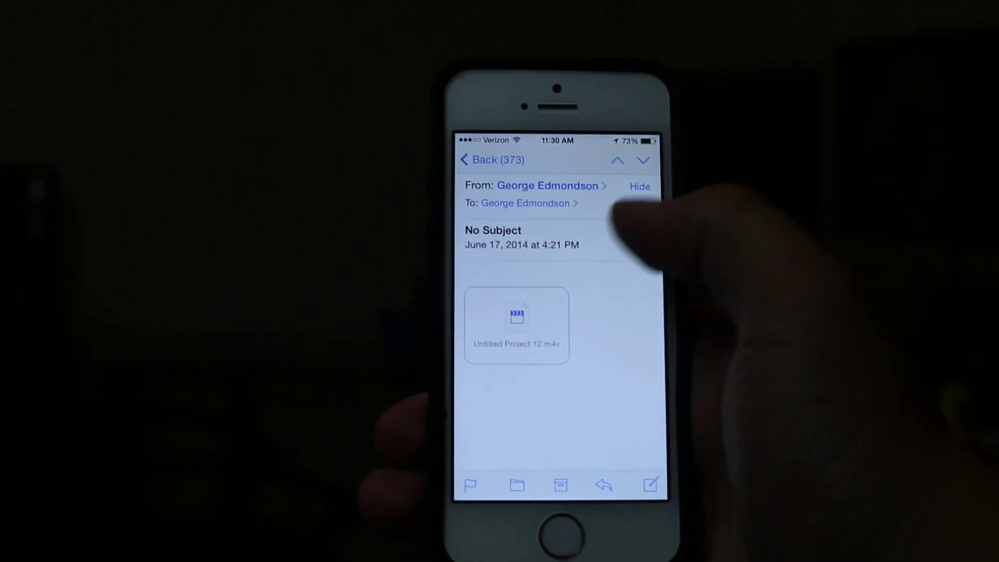
# Open and play the Untitled Project 12.m4v attachment in iPhone Mail, then return to the message.
pyautogui.click(473, 295)
pyautogui.click(566, 324)
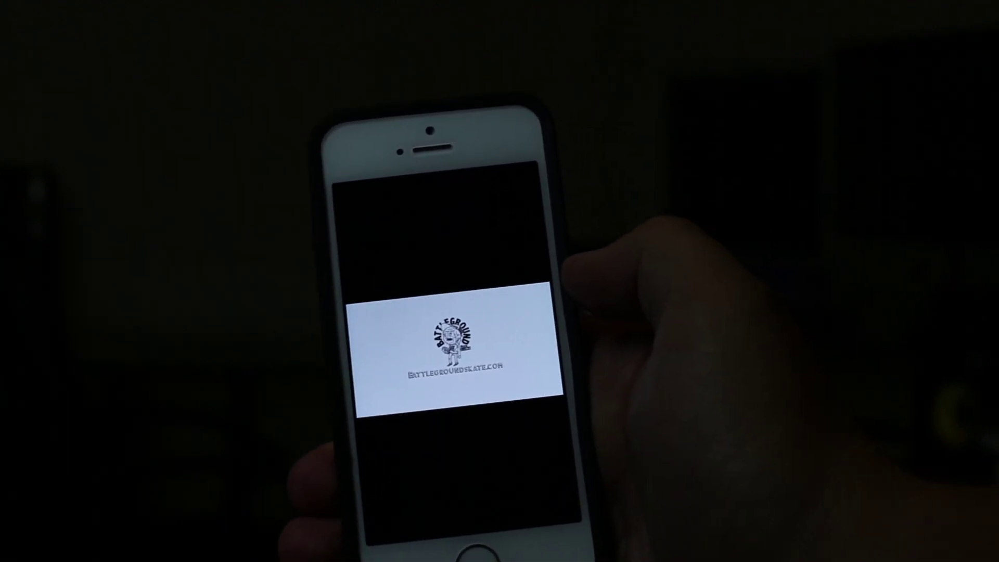
pyautogui.click(507, 333)
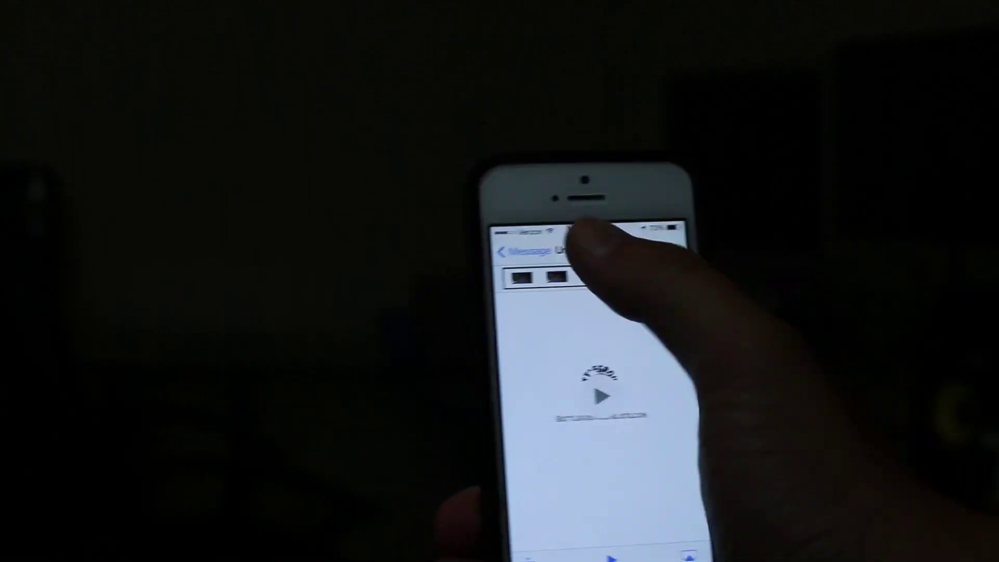
pyautogui.click(452, 254)
# Open and close the attachment's sharing options, then go to the home screen.
pyautogui.click(512, 411)
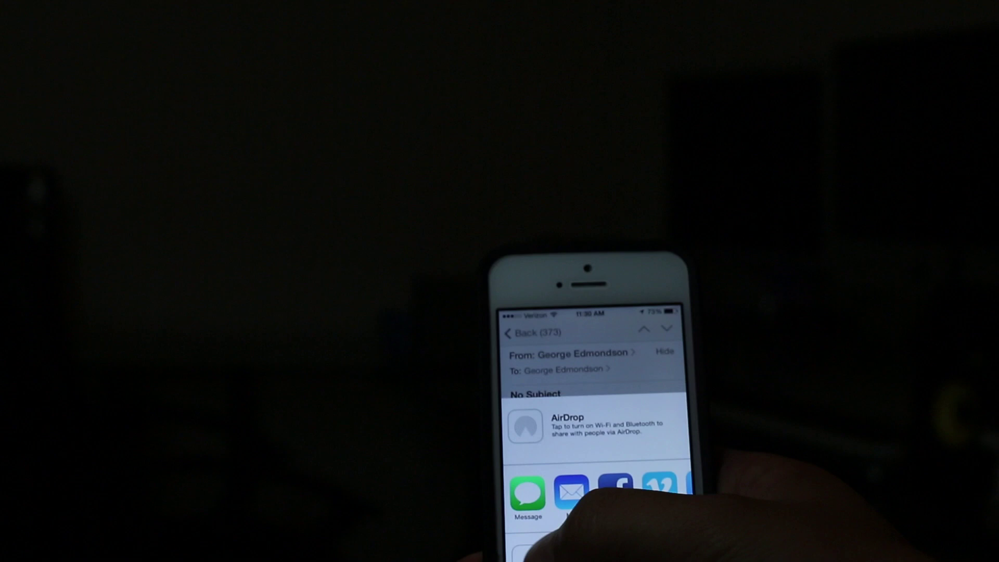
pyautogui.click(593, 552)
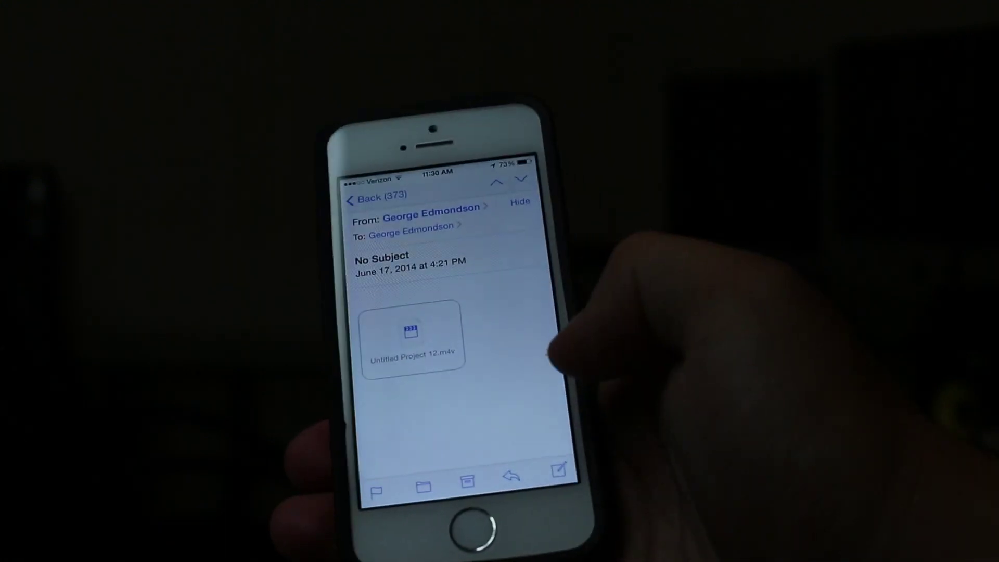
pyautogui.press('super')
pyautogui.press('super')
pyautogui.press('super')
# Switch to Instagram and start a new post with the camera button.
pyautogui.click(613, 312)
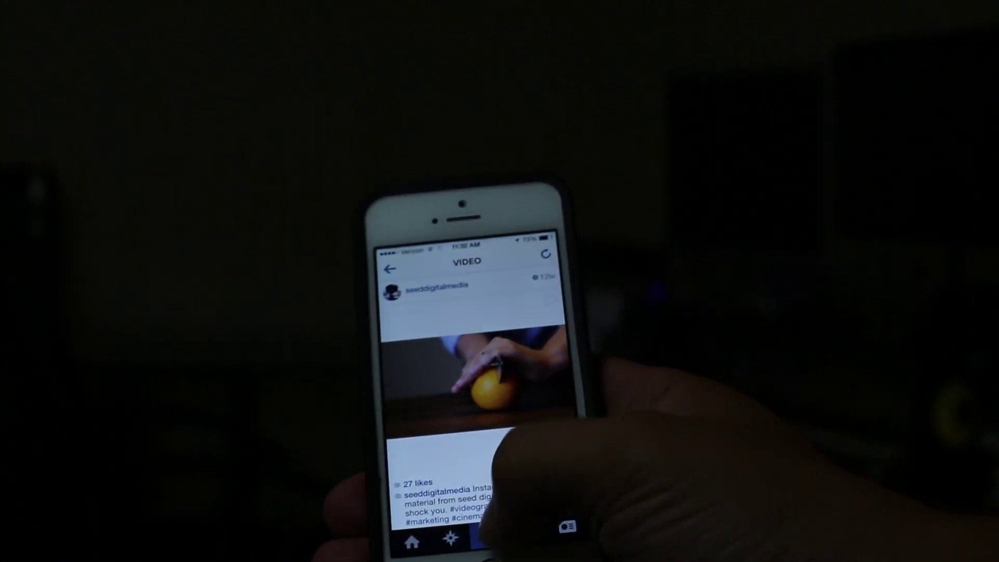
pyautogui.click(493, 530)
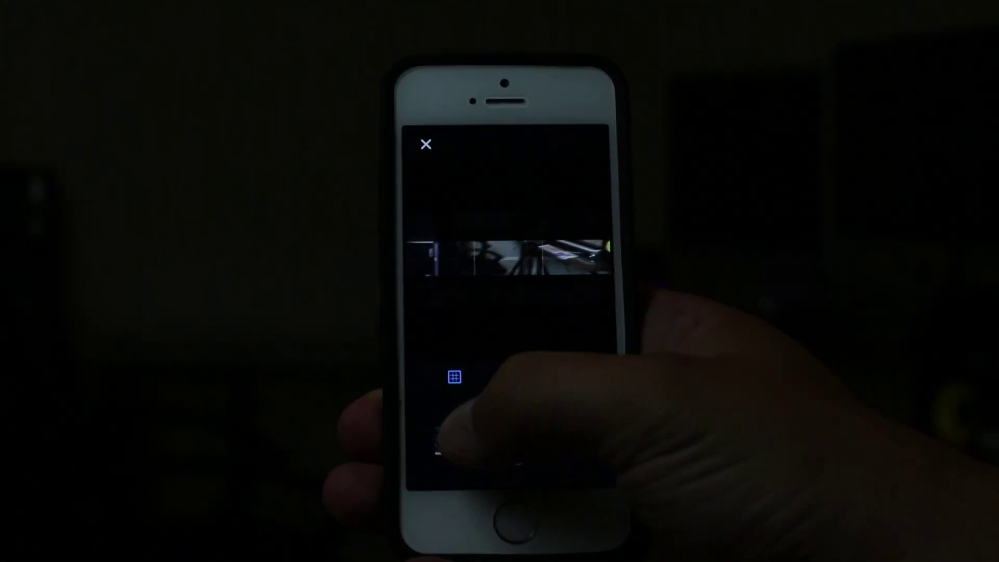